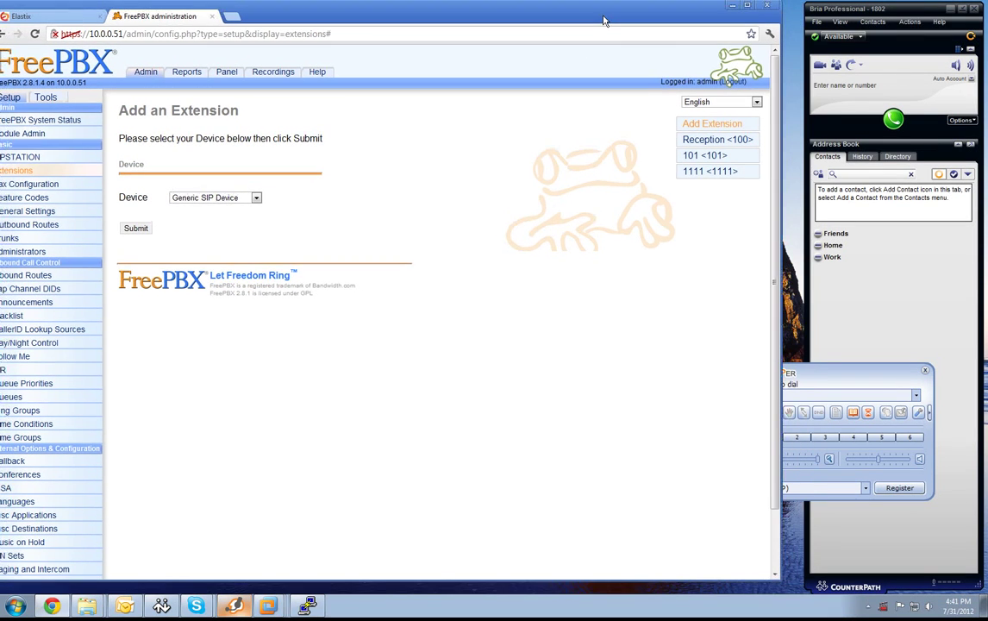
# - Move the Zoiper window aside and bring Bria Professional to the front
pyautogui.moveTo(851, 371)
pyautogui.mouseDown()
pyautogui.moveTo(852, 333)
pyautogui.moveTo(745, 312)
pyautogui.mouseUp()
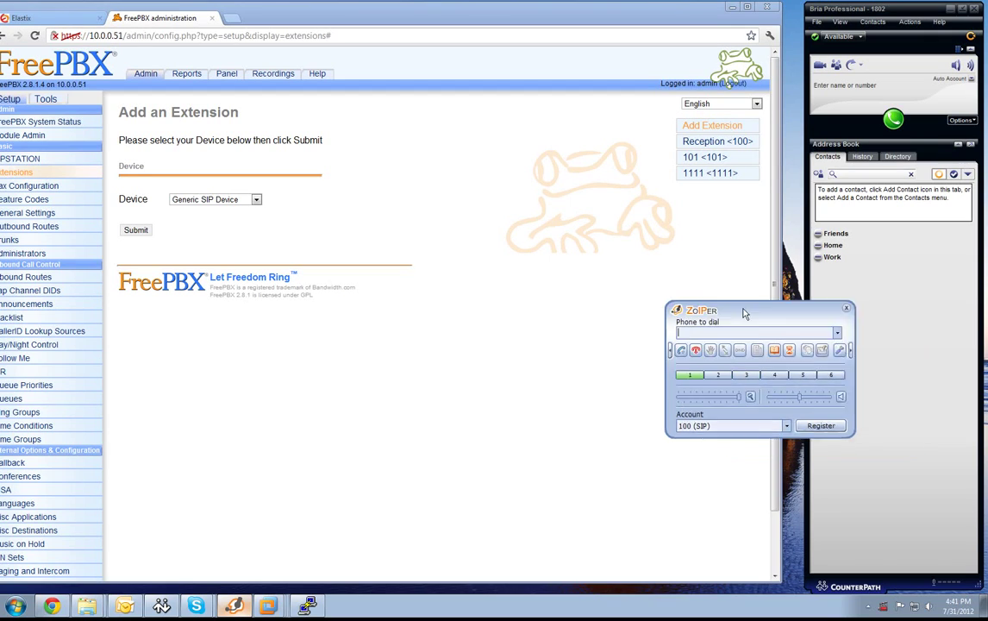
pyautogui.moveTo(745, 312); pyautogui.dragTo(792, 277)
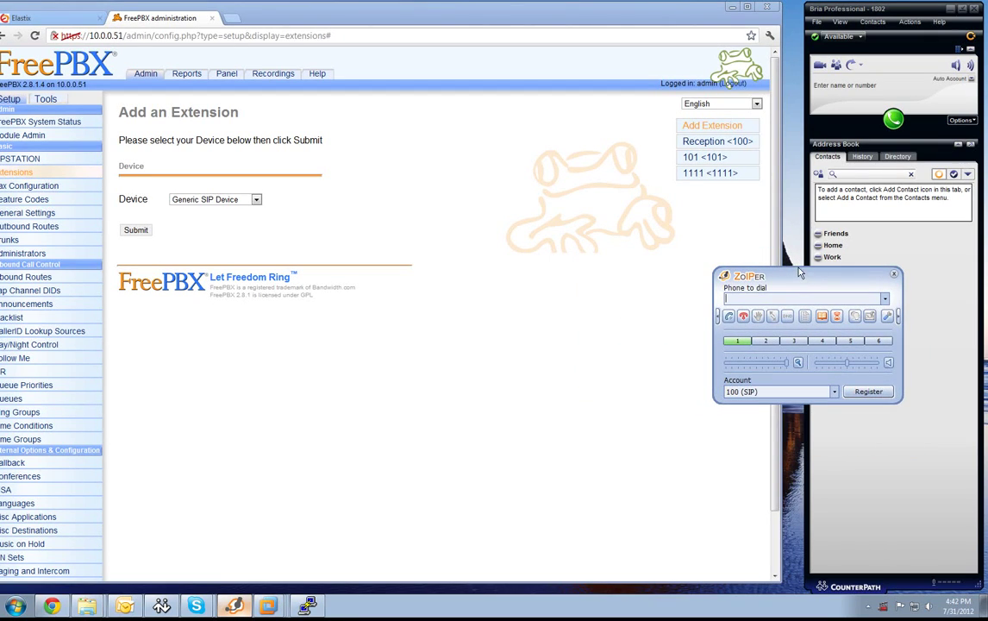
pyautogui.click(882, 26)
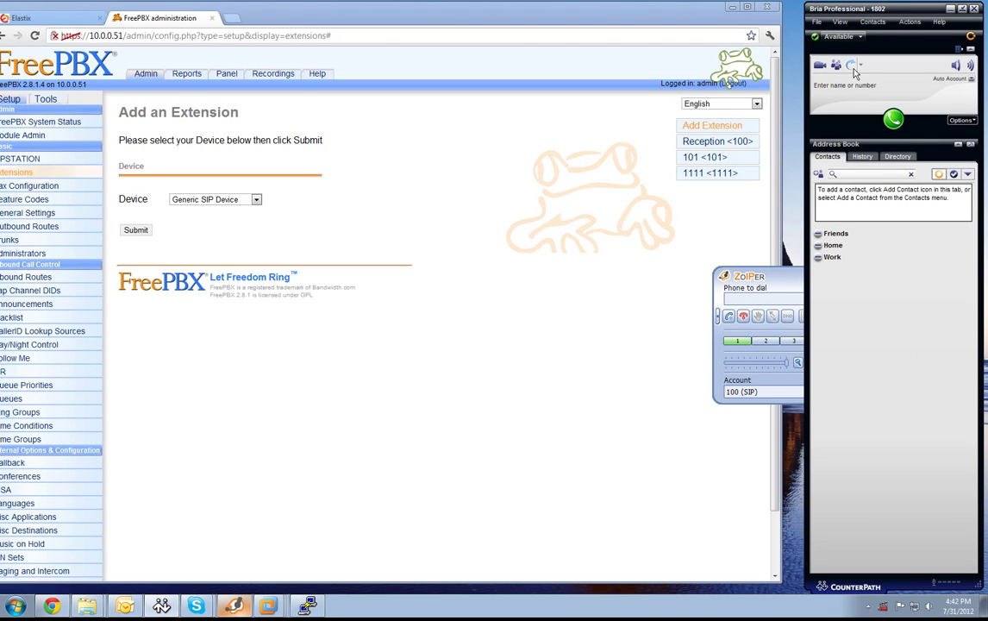
pyautogui.click(815, 24)
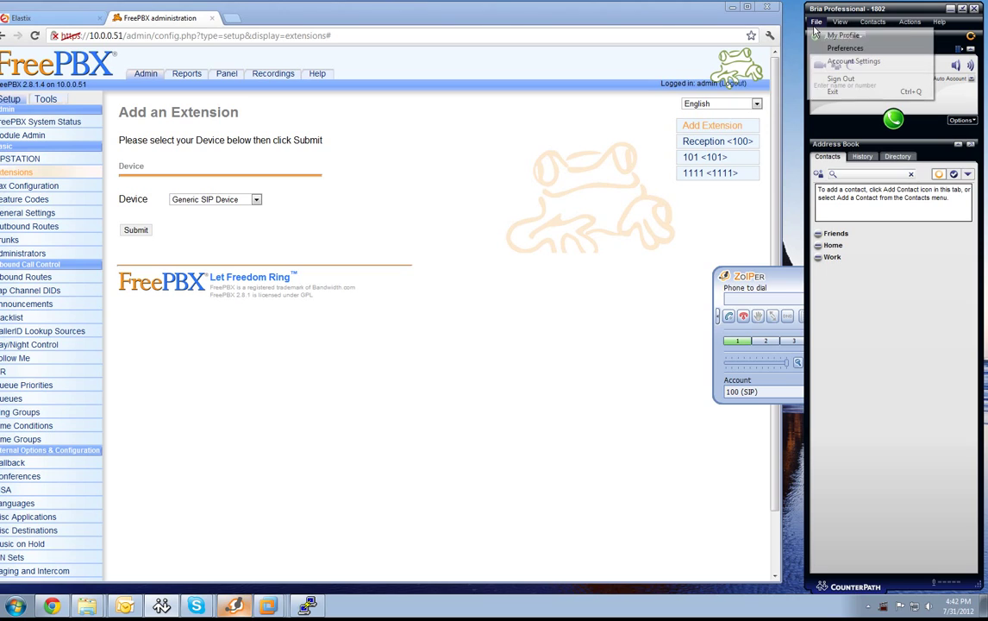
pyautogui.click(835, 63)
pyautogui.click(317, 229)
pyautogui.click(645, 397)
pyautogui.moveTo(261, 23); pyautogui.dragTo(293, 24)
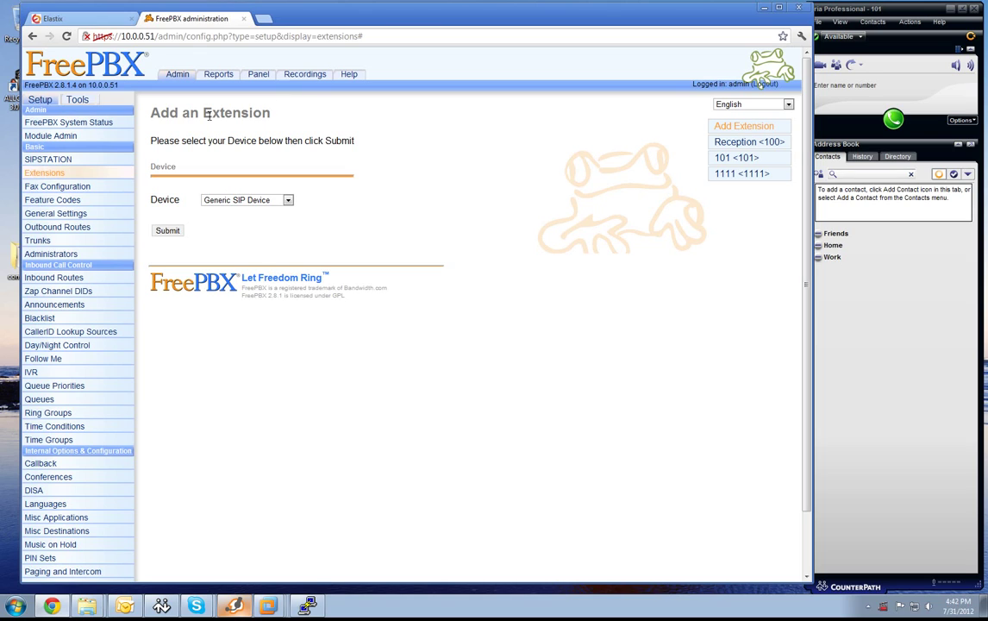
# - Open Module Admin and scroll down and back through the enabled modules list
pyautogui.click(73, 136)
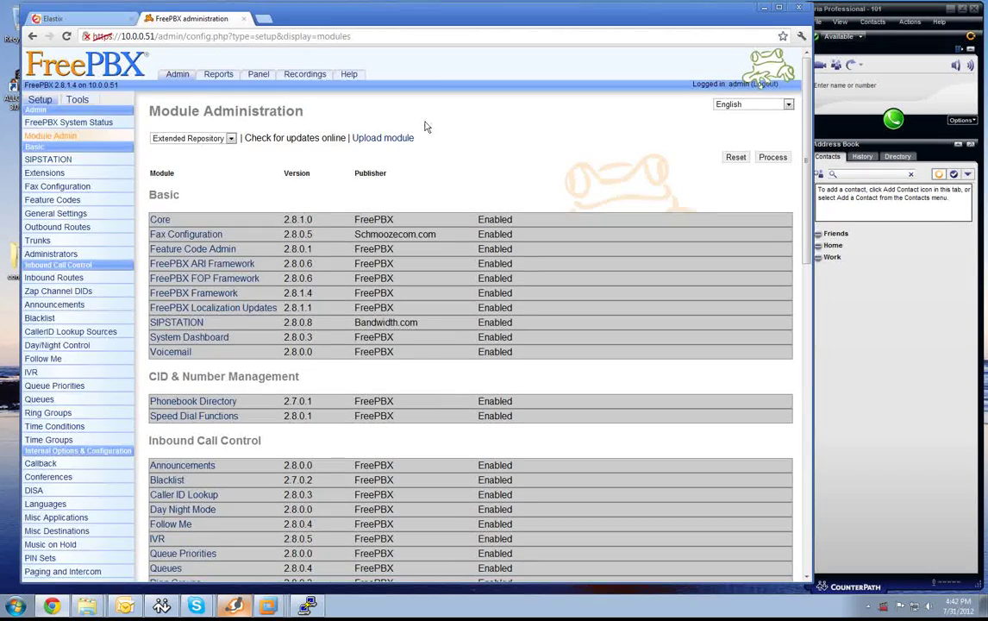
pyautogui.scroll(-1, 447, 128)
pyautogui.scroll(-5, 445, 130)
pyautogui.scroll(-2, 442, 133)
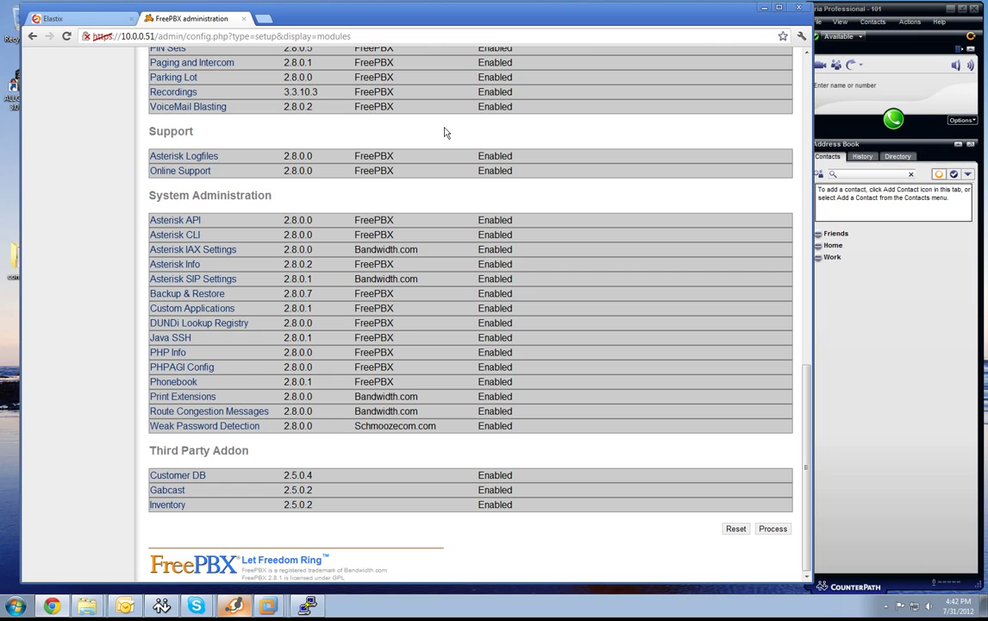
pyautogui.scroll(3, 444, 133)
pyautogui.scroll(2, 445, 132)
pyautogui.scroll(3, 445, 133)
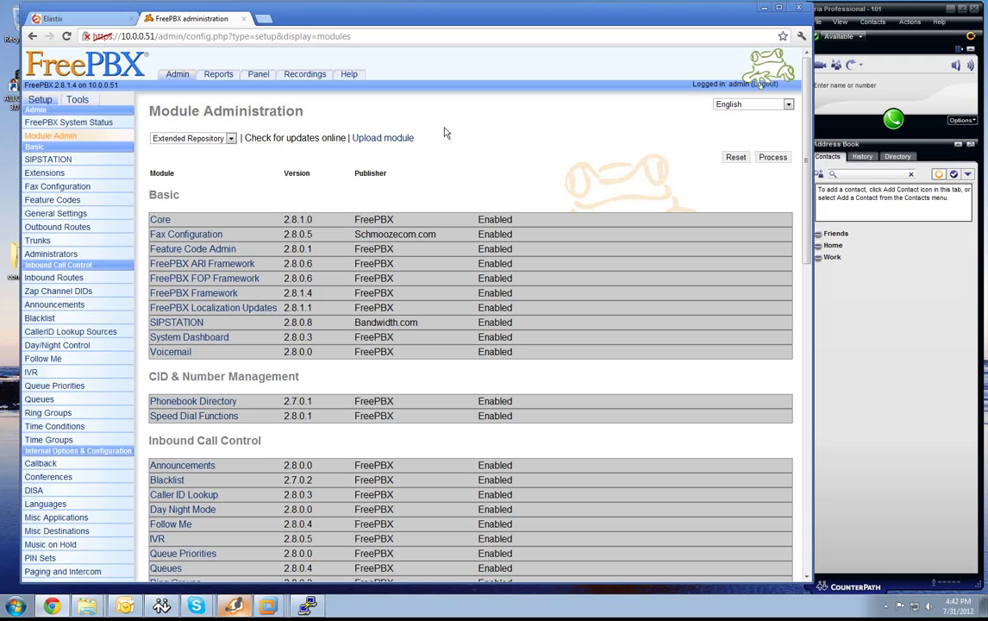
# - Select pbillx-3.0.1.tgz from the 64bit folder in the module upload form
pyautogui.click(402, 140)
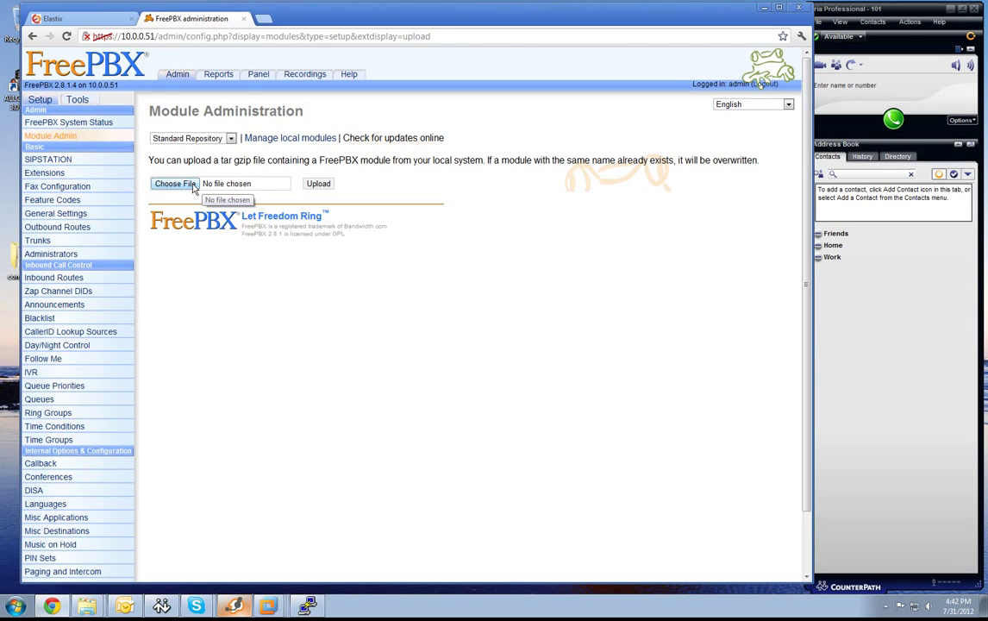
pyautogui.click(202, 184)
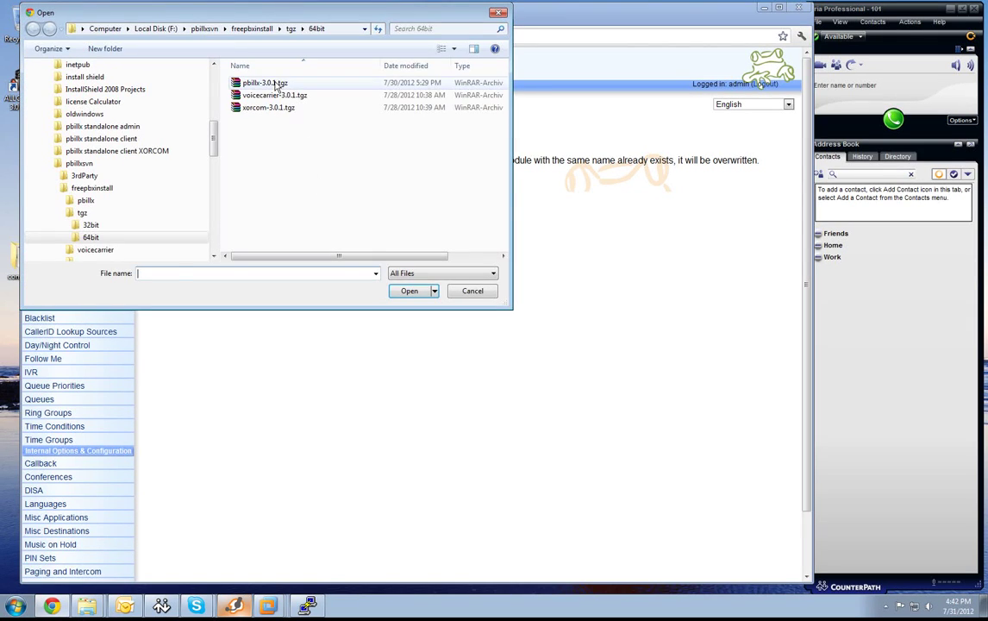
pyautogui.click(275, 83)
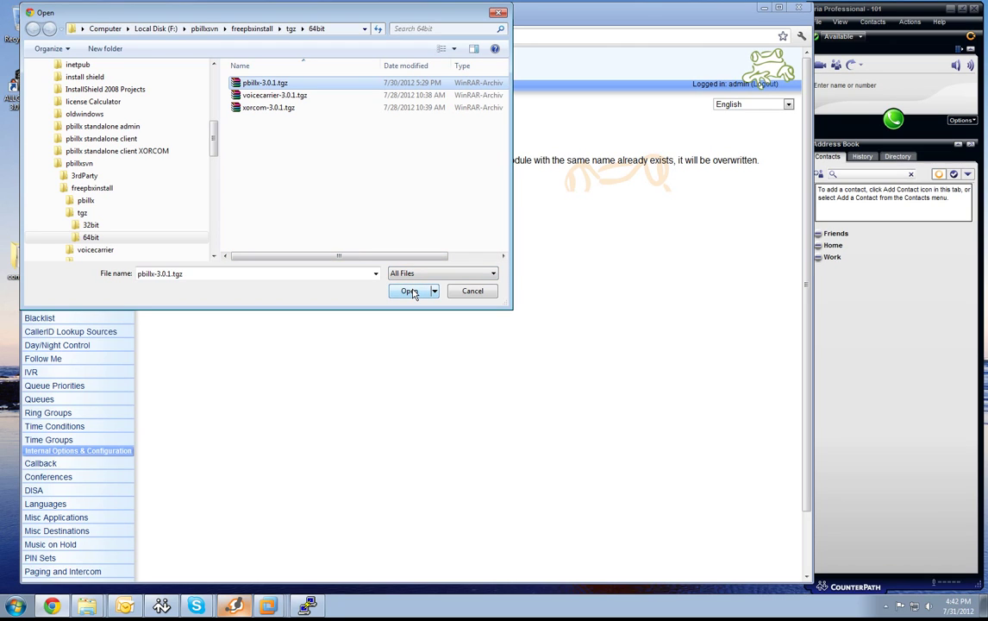
pyautogui.click(411, 291)
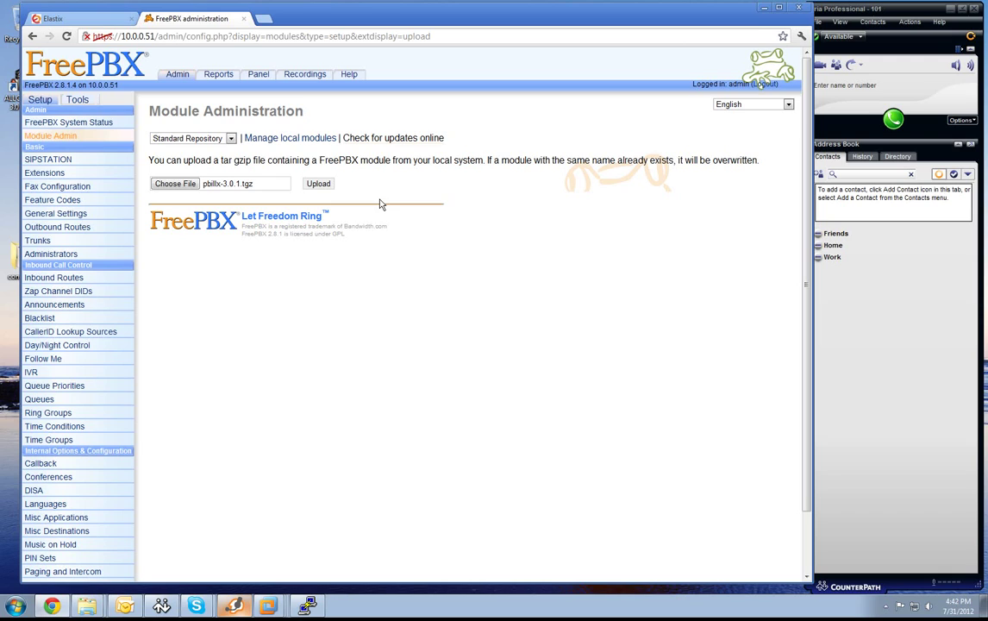
# - Upload the pbillx package and go to the local modules list
pyautogui.click(318, 184)
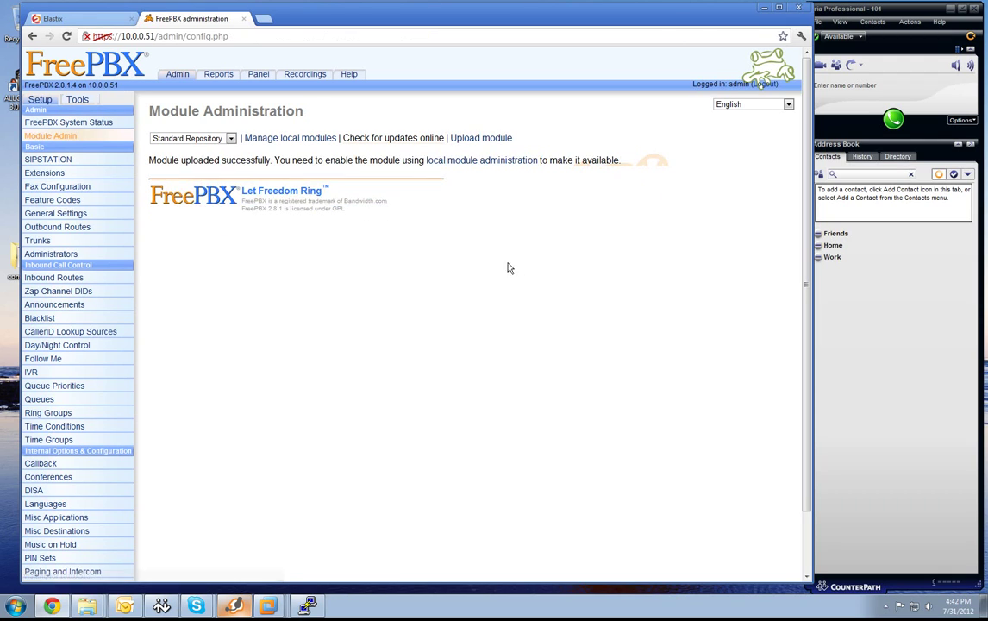
pyautogui.click(302, 144)
pyautogui.scroll(-3, 451, 199)
pyautogui.scroll(-6, 450, 199)
pyautogui.scroll(-2, 457, 220)
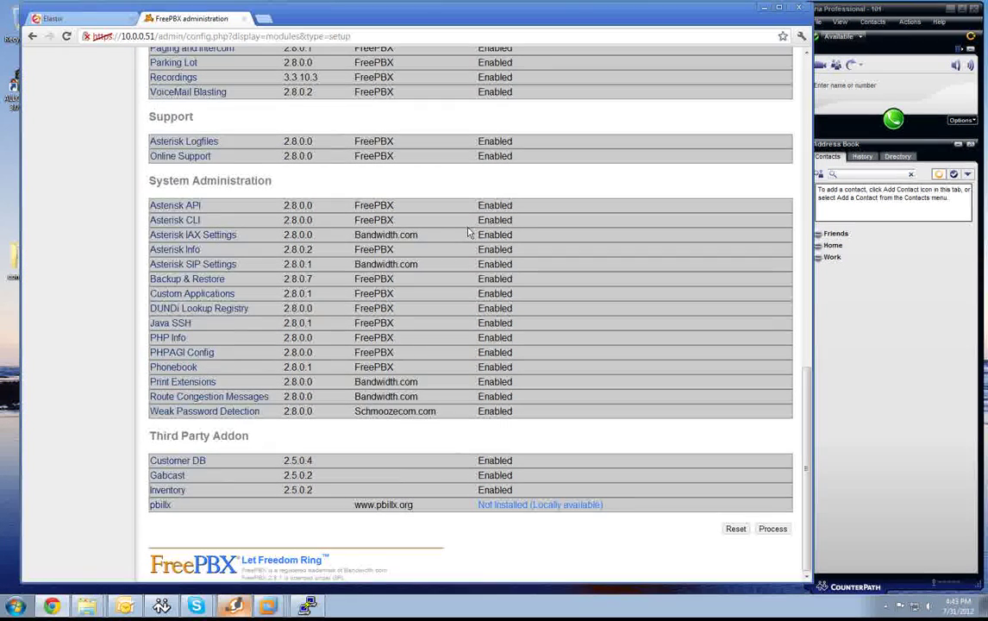
# - Mark pbillx 3.0.1 for install, process and confirm it, then return
pyautogui.click(160, 505)
pyautogui.click(241, 530)
pyautogui.scroll(-2, 766, 433)
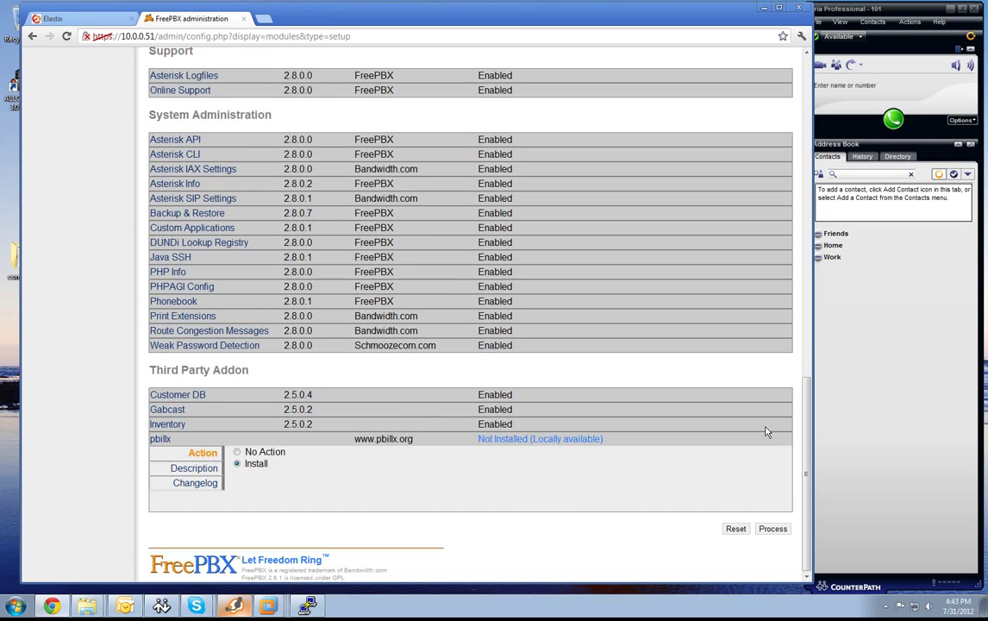
pyautogui.click(776, 529)
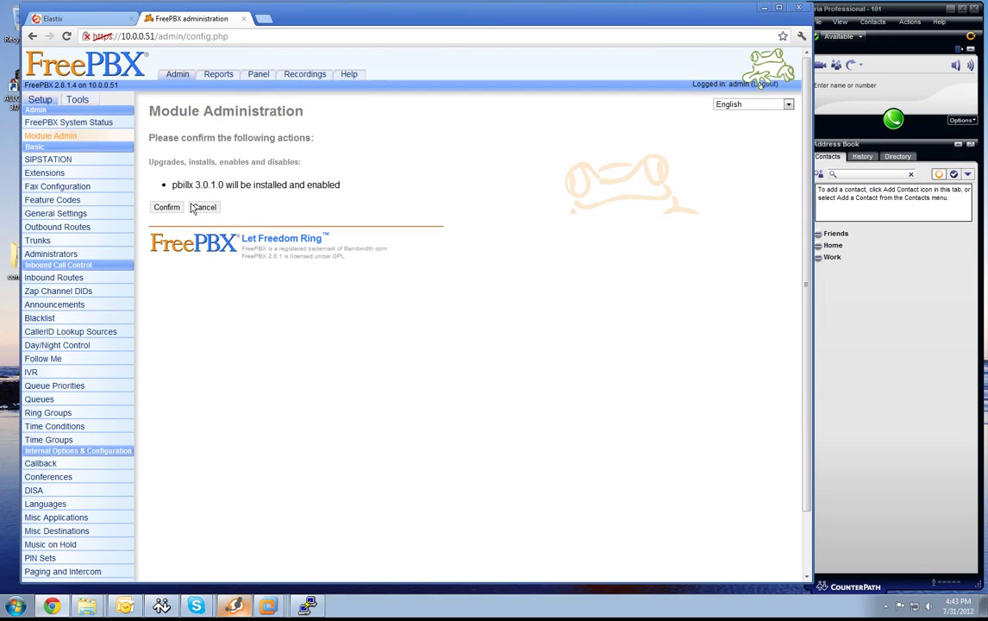
pyautogui.click(176, 209)
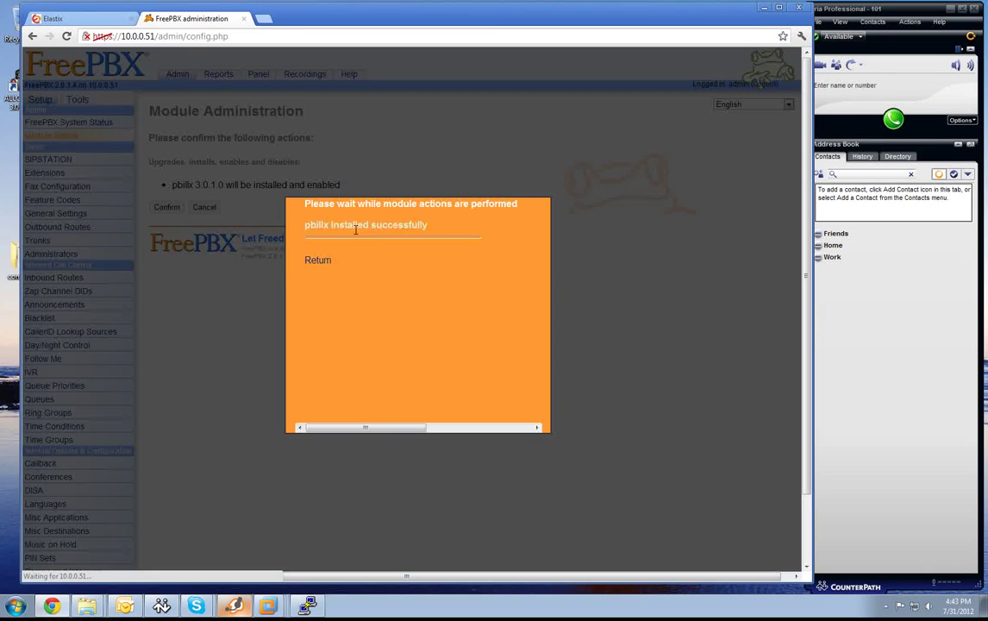
pyautogui.click(312, 257)
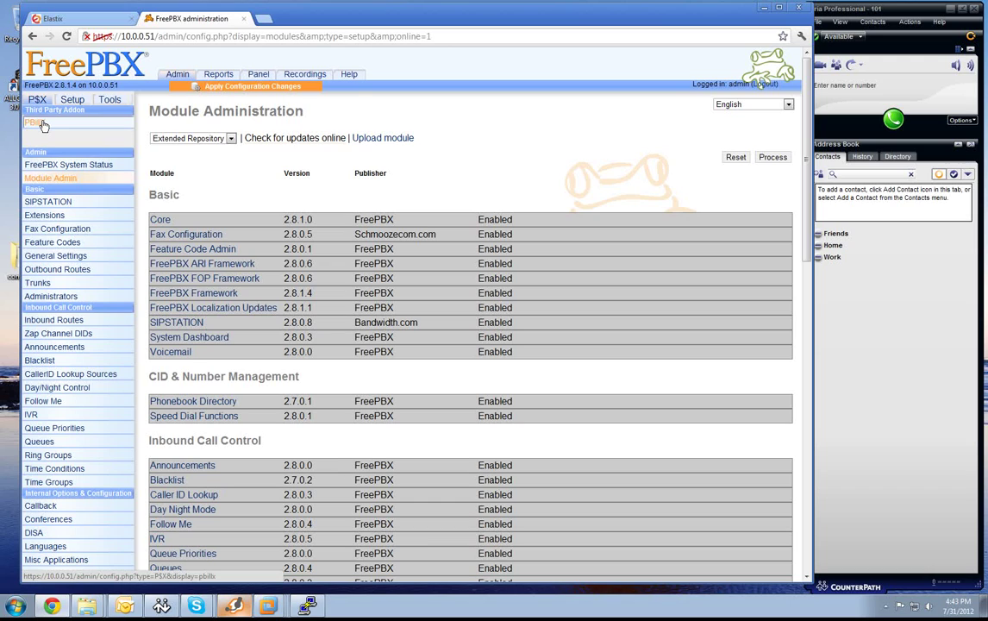
# - Submit the MySQL root password on the PBillx setup page and continue to Hospitality Solution
pyautogui.click(44, 126)
pyautogui.click(210, 208)
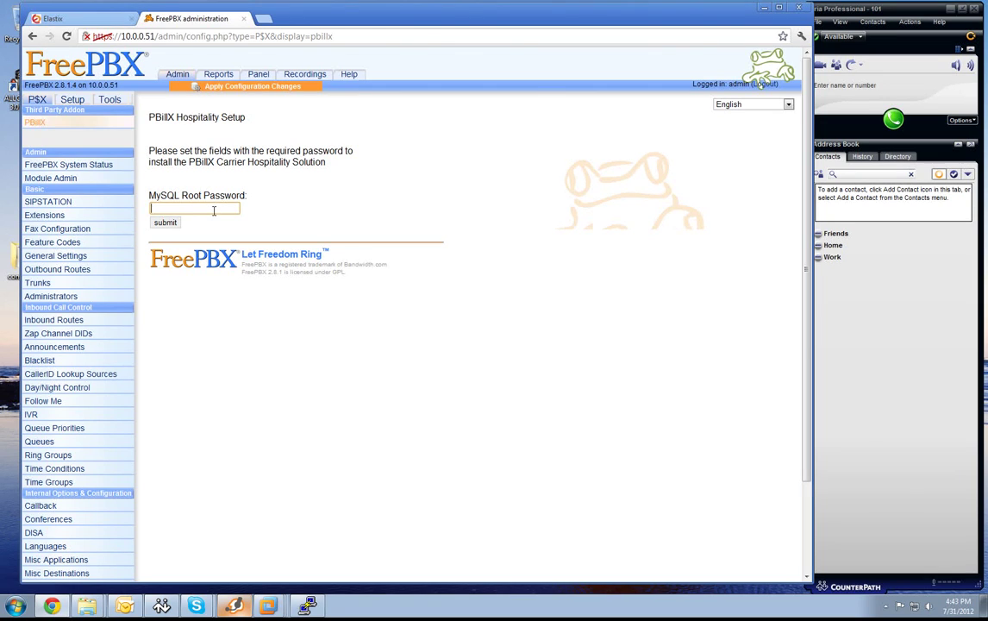
pyautogui.press('Tab')
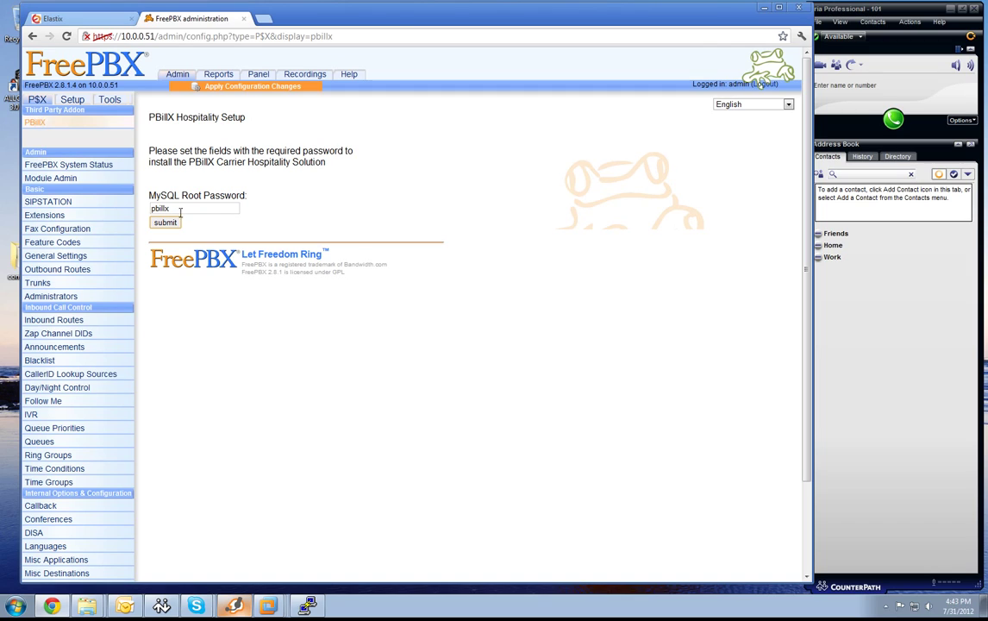
pyautogui.click(176, 224)
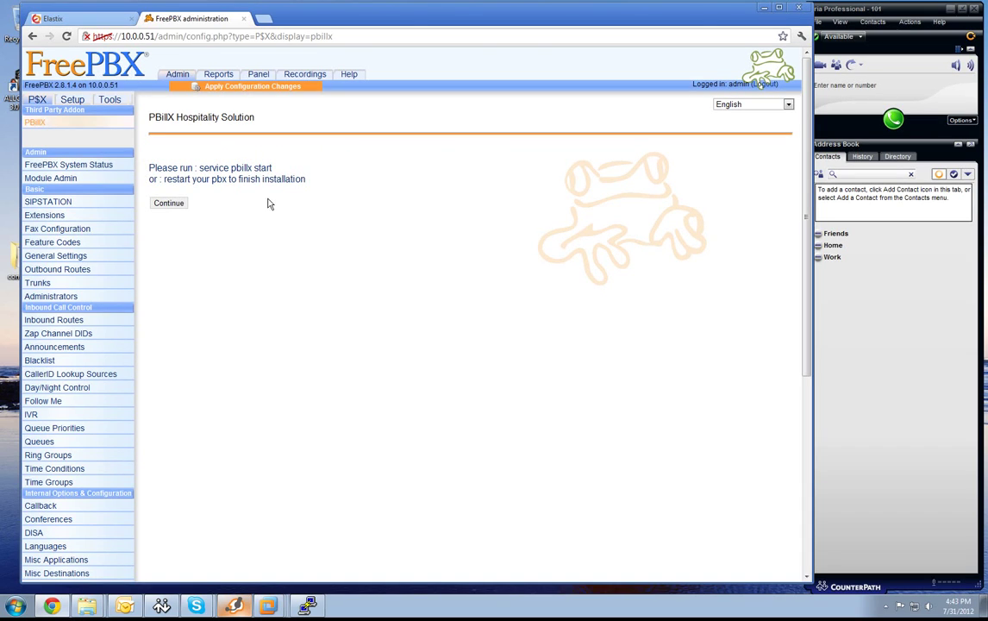
pyautogui.click(179, 206)
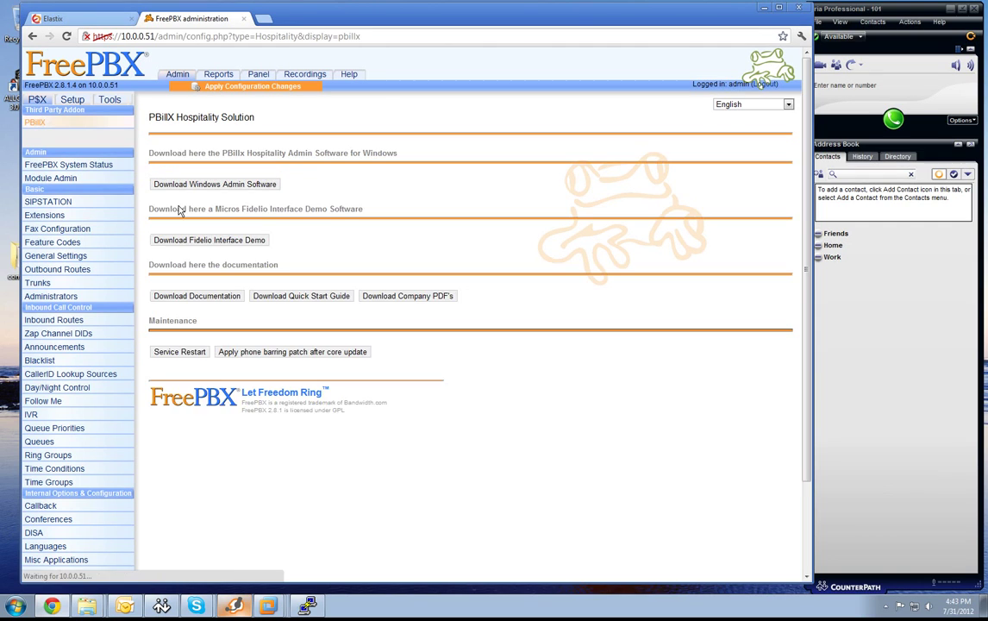
# - In PuTTY, exit the Asterisk CLI and run 'service pbillx start'
pyautogui.click(306, 606)
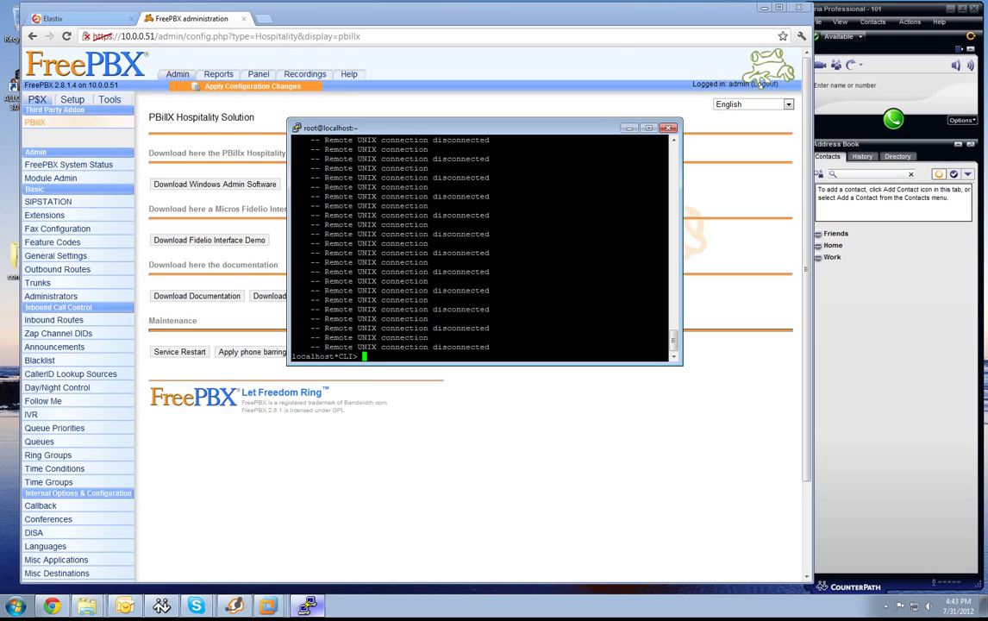
pyautogui.write('exit')
pyautogui.press('Return')
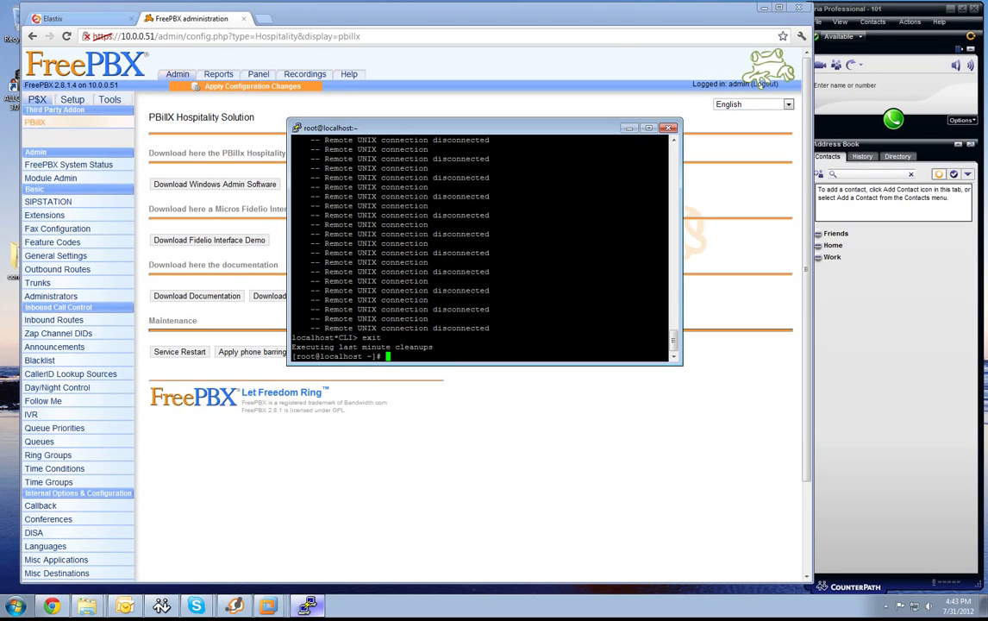
pyautogui.write('service pbillx start')
pyautogui.press('Return')
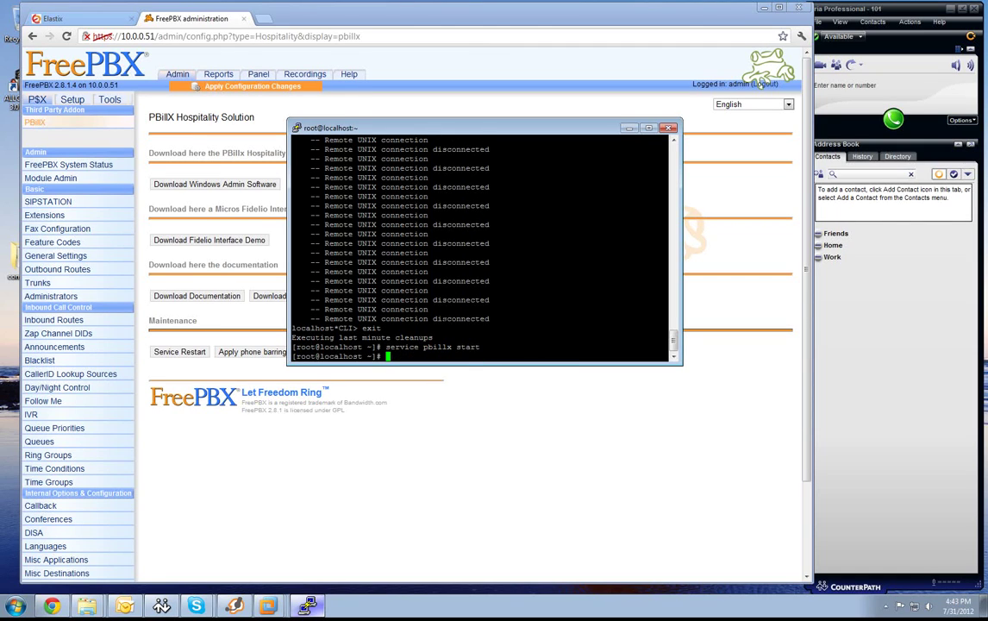
# - List processes matching pb to confirm pbFIAS, pbExec, pbCalc and pbStarter are running
pyautogui.write('if')
pyautogui.press('BackSpace')
pyautogui.press('BackSpace')
pyautogui.press('BackSpace')
pyautogui.write('ps -')
pyautogui.write('A')
pyautogui.write(' | c')
pyautogui.write('rep pb')
pyautogui.press('Return')
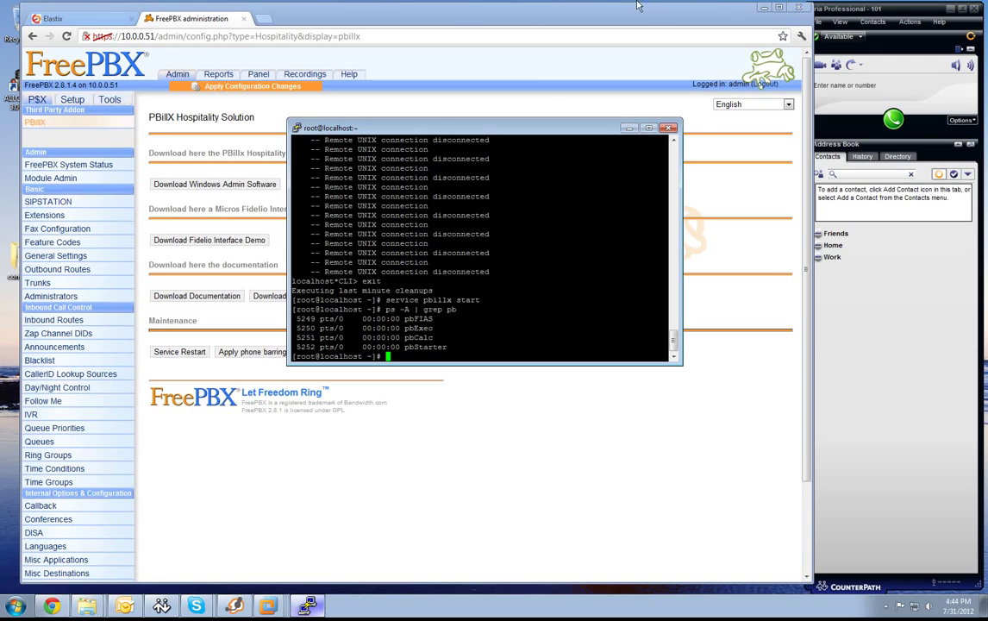
# - Minimize PuTTY to reveal the PBillX Hospitality Solution page in FreePBX
pyautogui.click(629, 129)
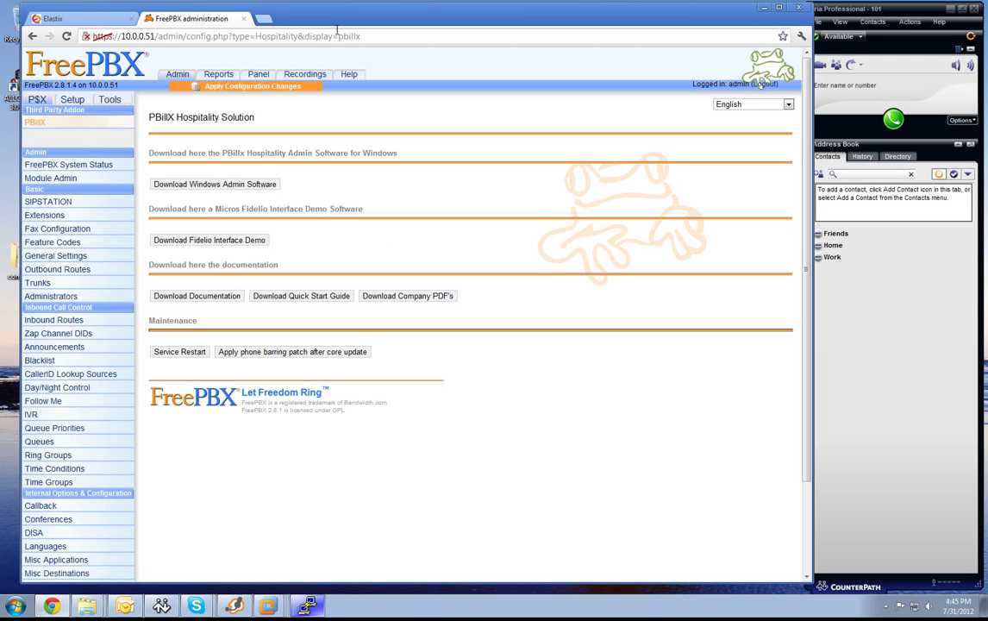
pyautogui.moveTo(343, 19); pyautogui.dragTo(592, 21)
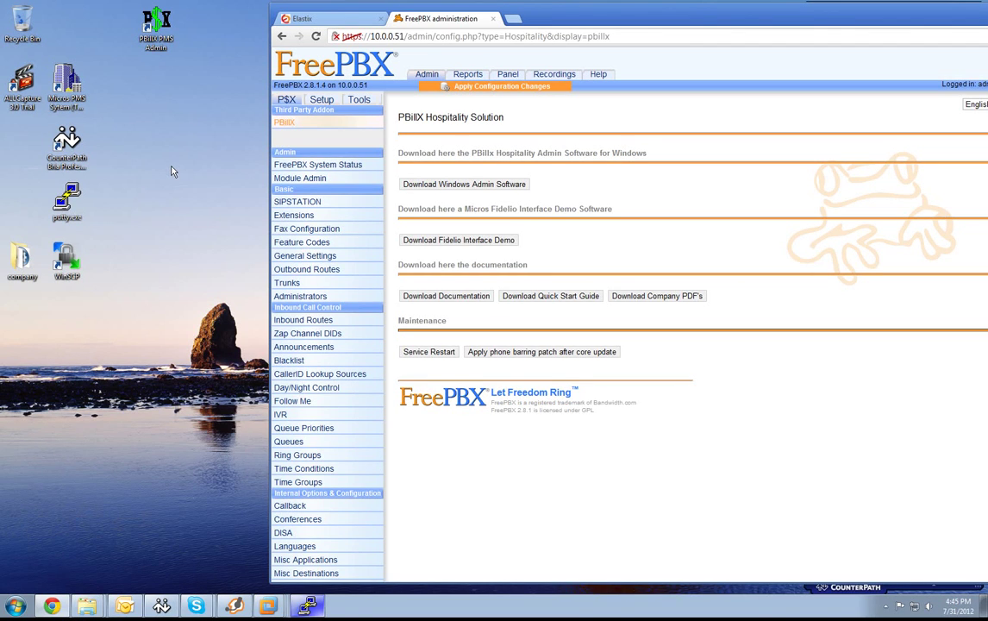
pyautogui.moveTo(607, 20); pyautogui.dragTo(535, 17)
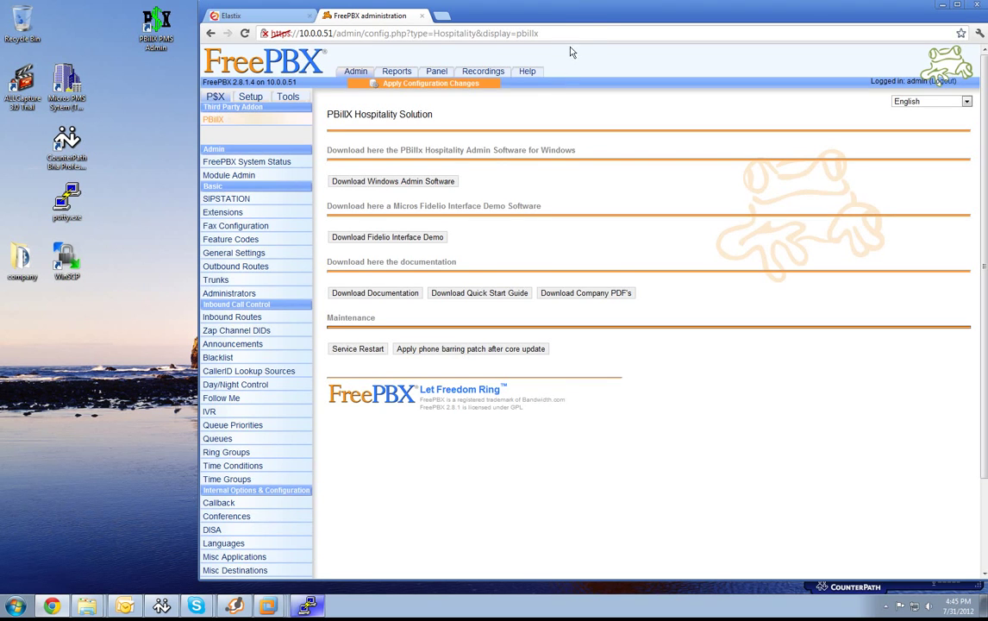
pyautogui.moveTo(527, 13); pyautogui.dragTo(429, 19)
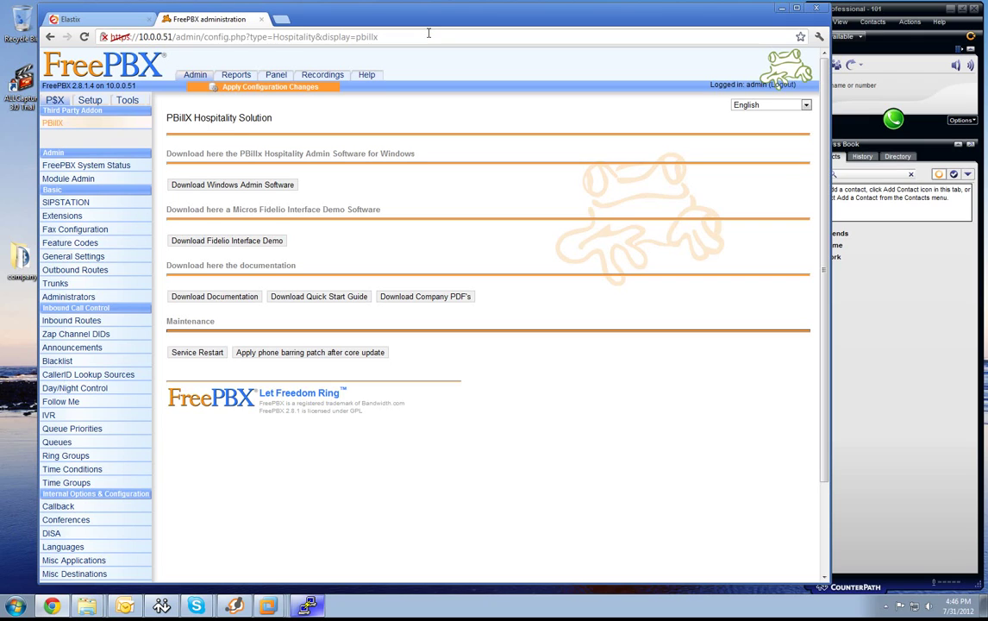